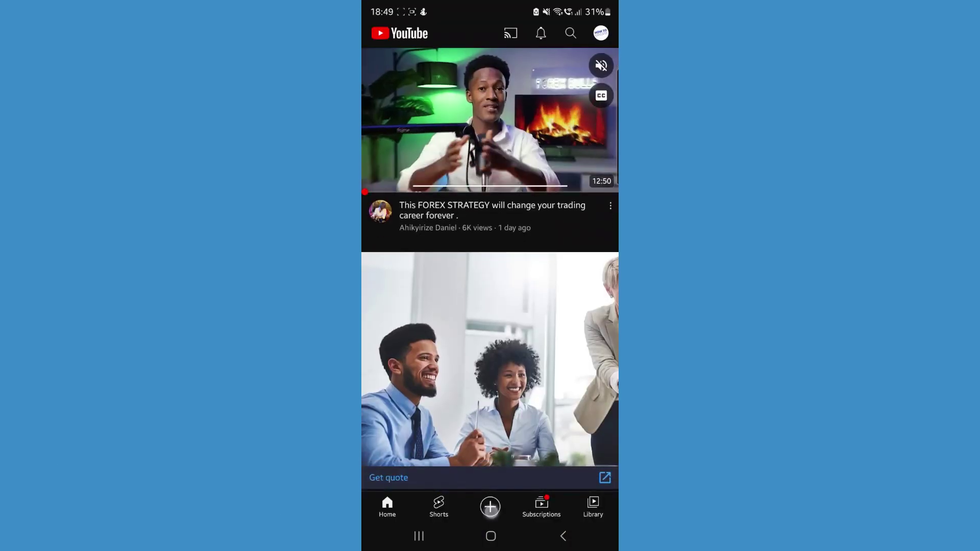
Step: Open the Create menu with its Short, upload, live and post options
{"action": "left_click", "coordinate": [490, 507]}
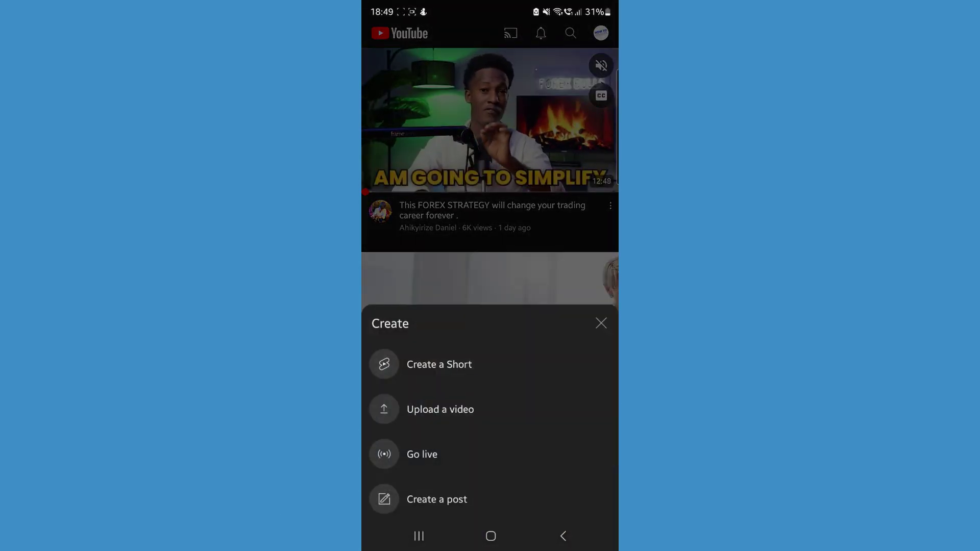
Step: Make a Short from the screen recording clip, trimmed to 12.7 seconds
{"action": "left_click", "coordinate": [439, 365]}
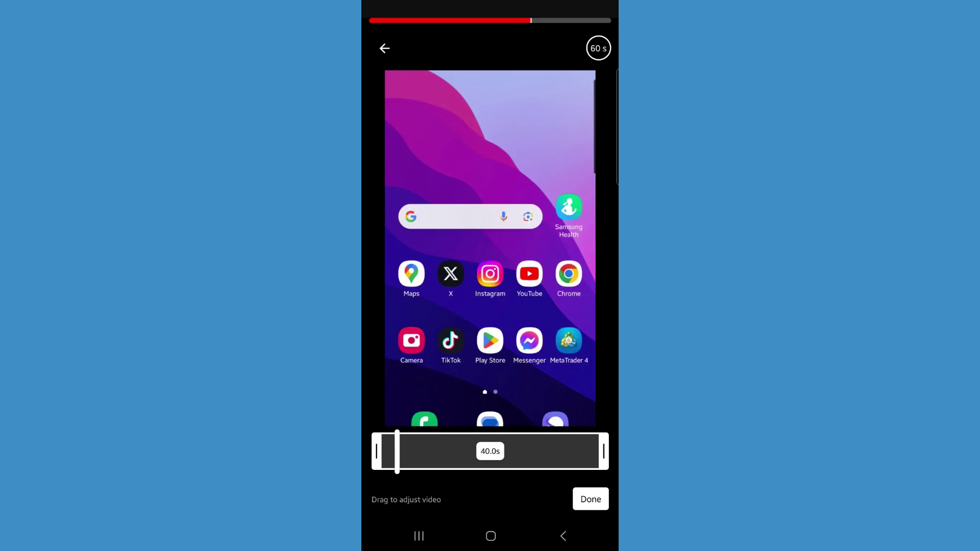
{"action": "left_click_drag", "start_coordinate": [604, 451], "coordinate": [449, 451]}
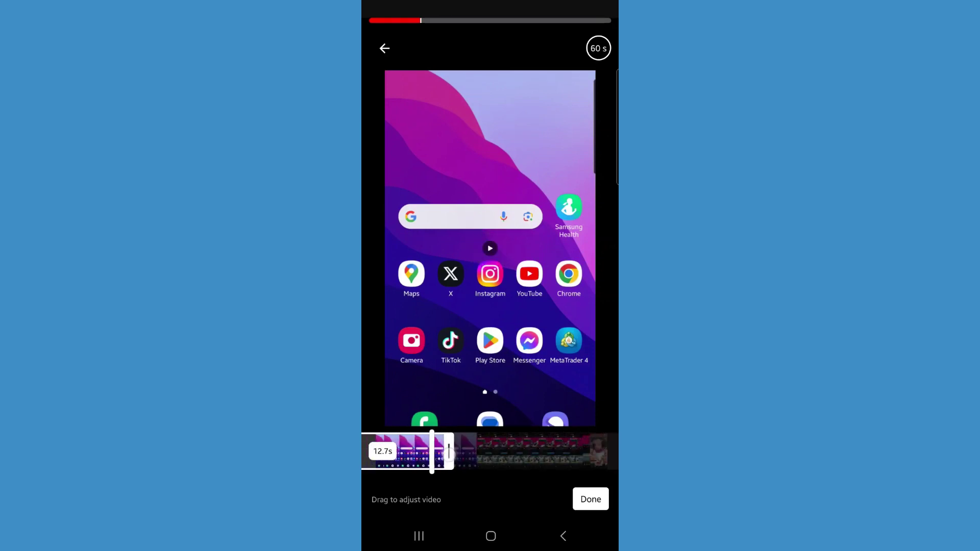
{"action": "left_click", "coordinate": [407, 121]}
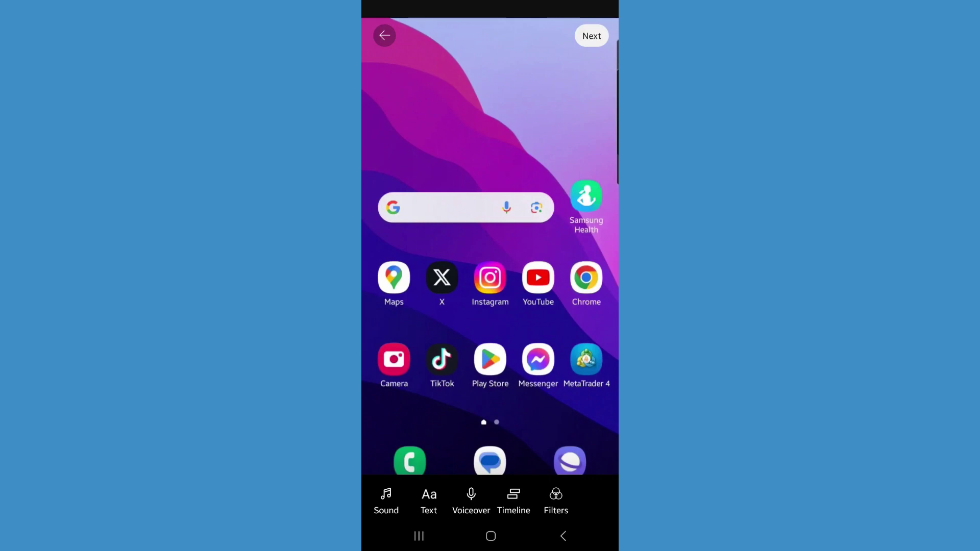
Step: Continue to the Add details screen and open the Visibility options
{"action": "left_click", "coordinate": [593, 36]}
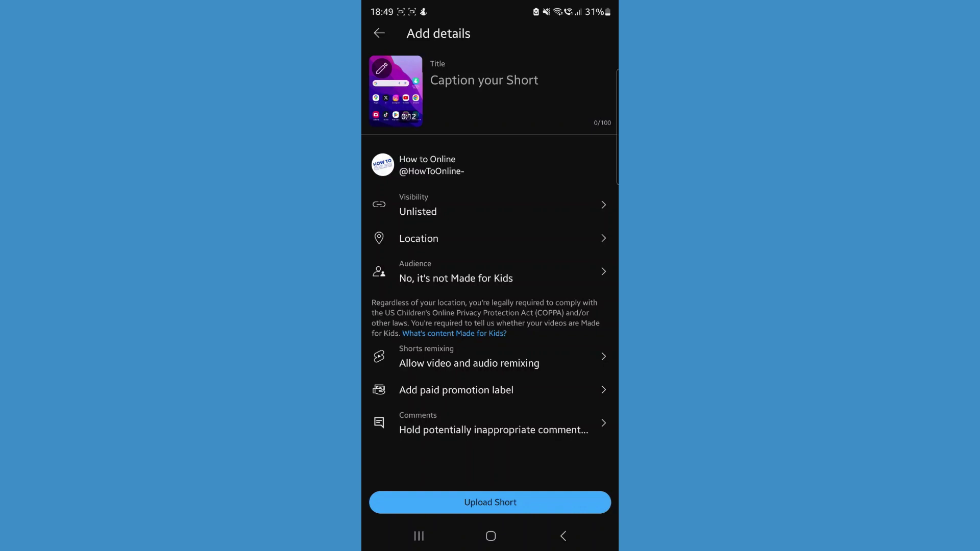
{"action": "left_click", "coordinate": [487, 210]}
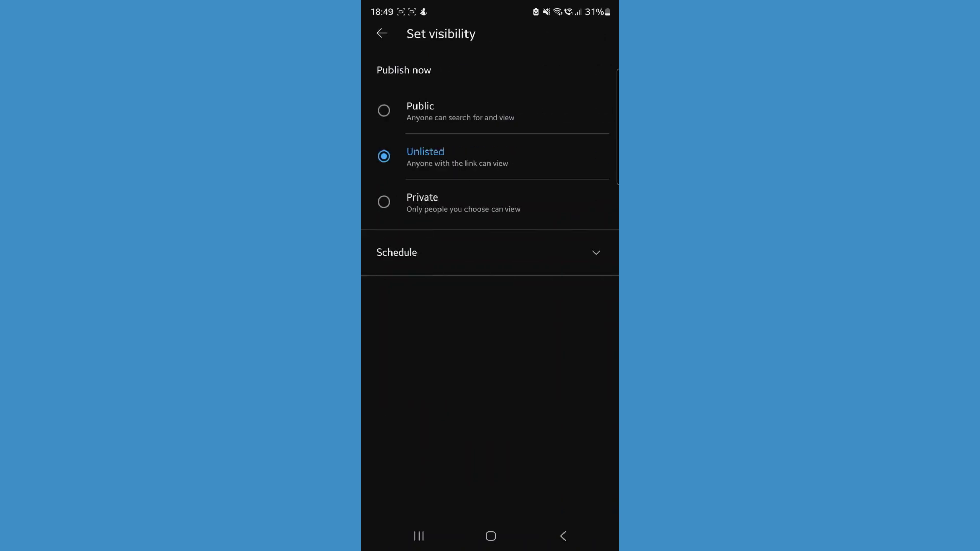
Step: Schedule the Short for 24 August 2023 at 12:00, then return to details
{"action": "left_click", "coordinate": [592, 257]}
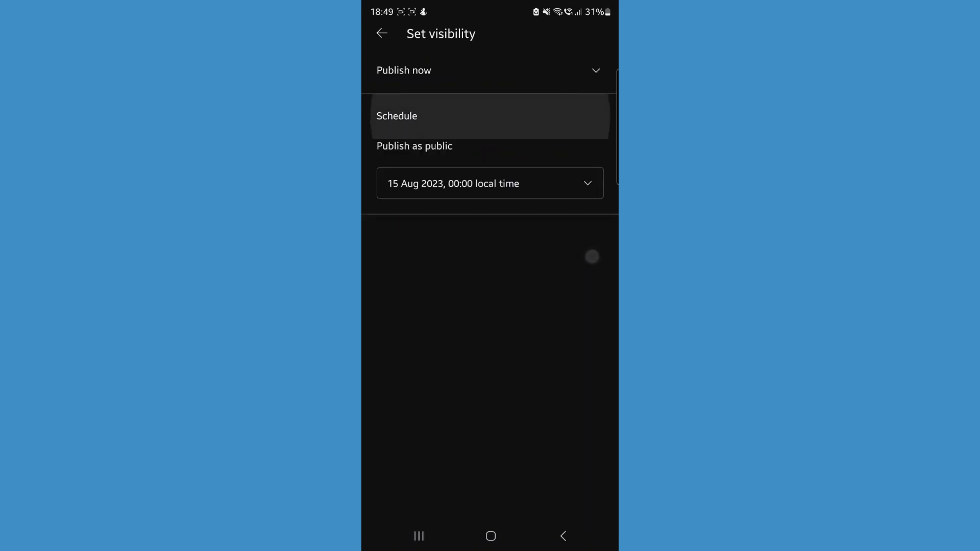
{"action": "left_click", "coordinate": [532, 188]}
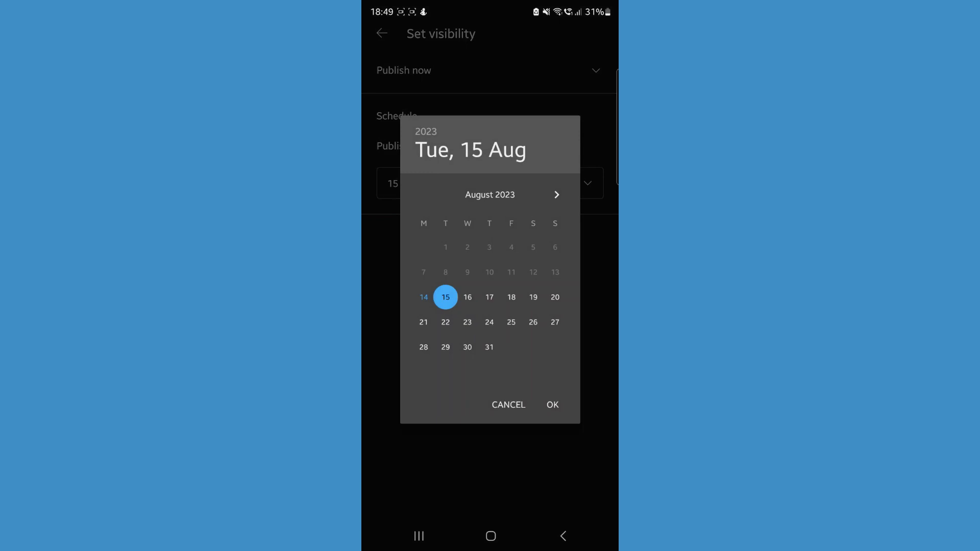
{"action": "left_click", "coordinate": [489, 321]}
{"action": "left_click", "coordinate": [551, 404]}
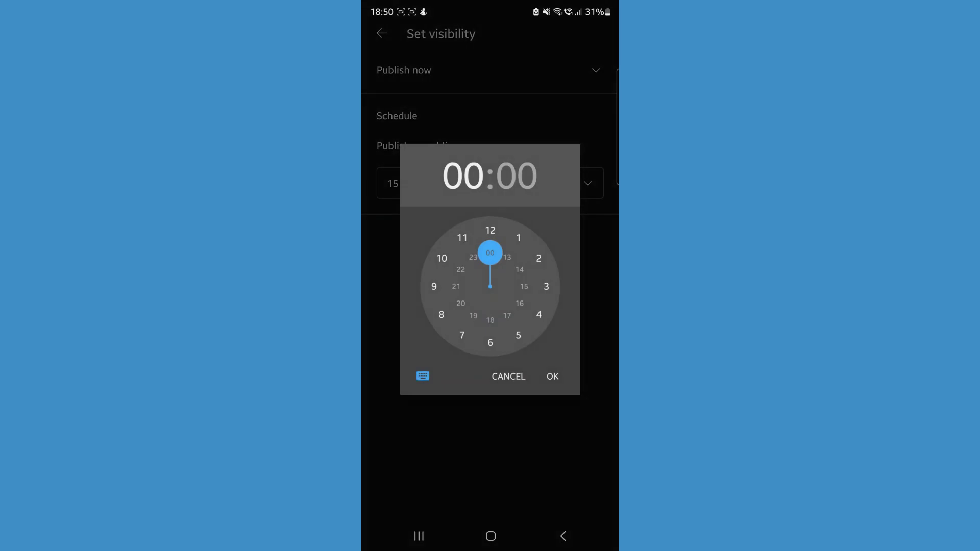
{"action": "left_click_drag", "start_coordinate": [543, 267], "coordinate": [502, 209]}
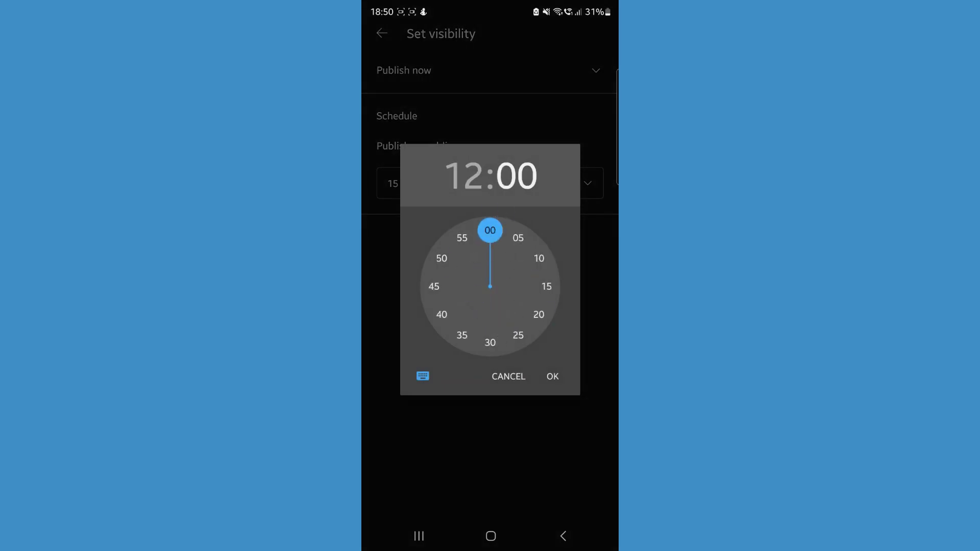
{"action": "left_click", "coordinate": [551, 376]}
{"action": "left_click", "coordinate": [381, 34]}
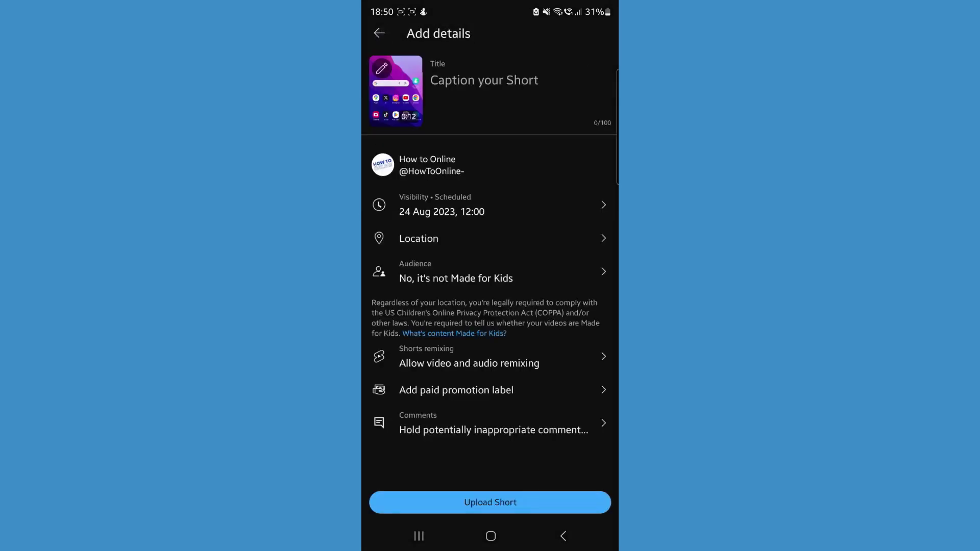